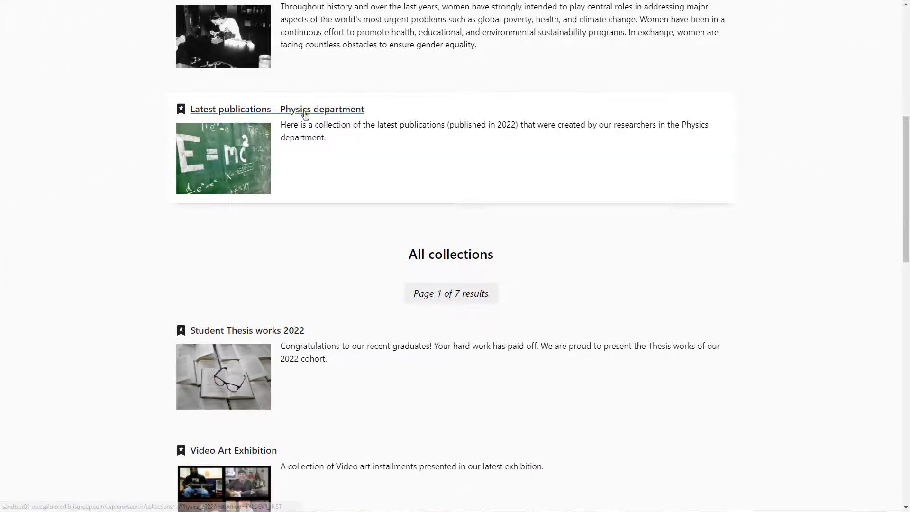
- Open the "Latest publications - Physics department" collection and refine its results to the Journal article resource type
{"action": "left_click", "coordinate": [305, 109]}
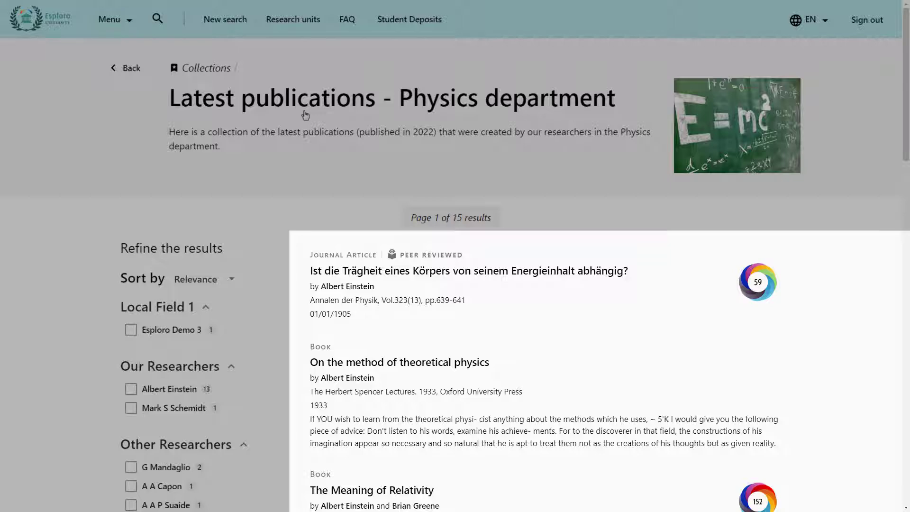
{"action": "scroll", "coordinate": [298, 115], "scroll_direction": "down", "scroll_amount": 5}
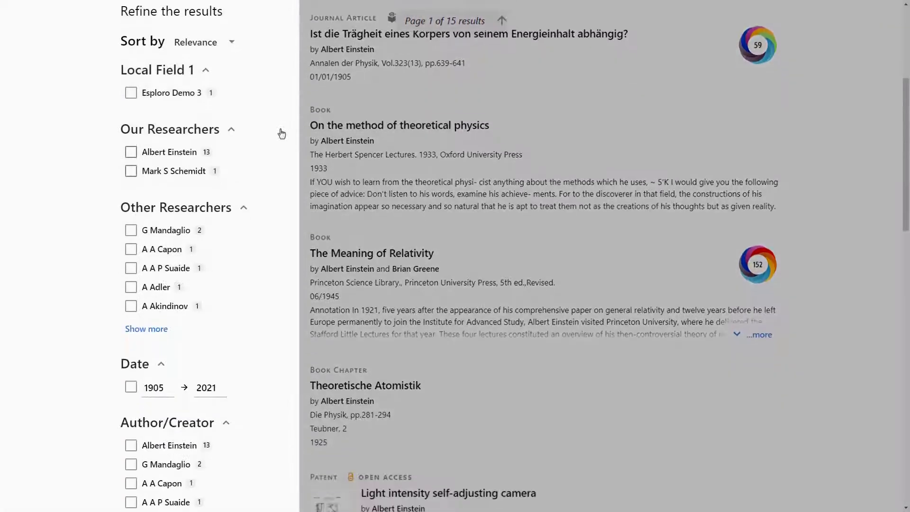
{"action": "scroll", "coordinate": [282, 134], "scroll_direction": "down", "scroll_amount": 10}
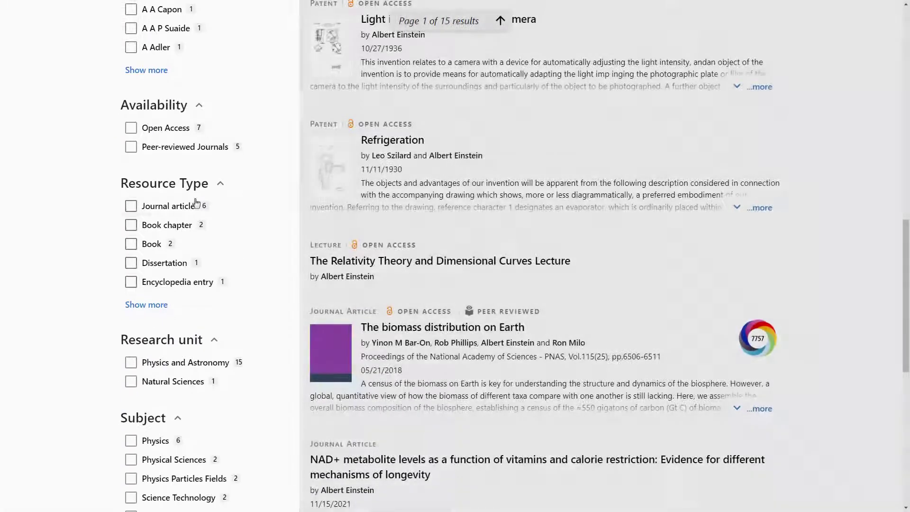
{"action": "left_click", "coordinate": [180, 206]}
{"action": "scroll", "coordinate": [171, 207], "scroll_direction": "down", "scroll_amount": 4}
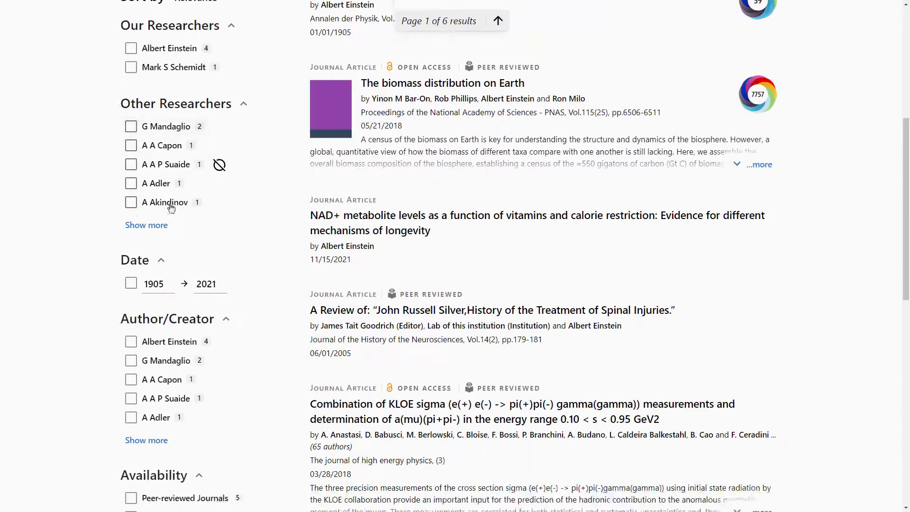
{"action": "scroll", "coordinate": [171, 208], "scroll_direction": "down", "scroll_amount": 2}
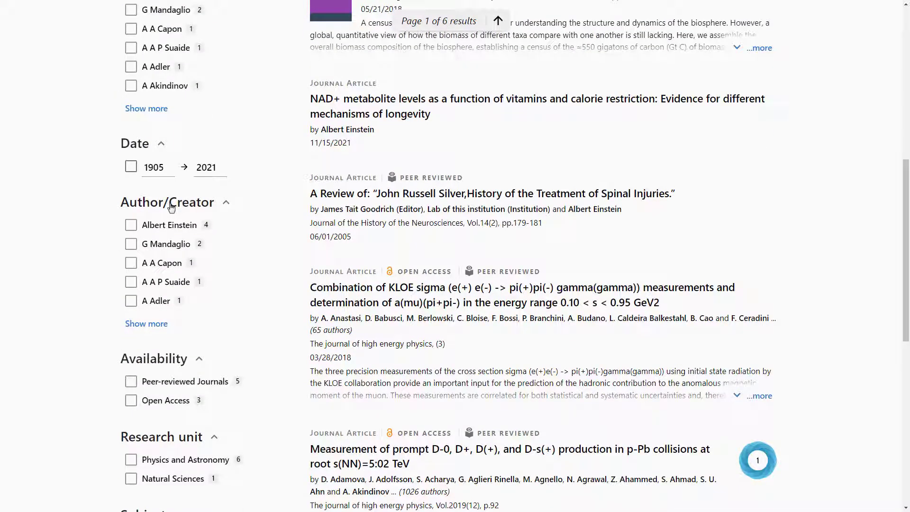
{"action": "scroll", "coordinate": [403, 99], "scroll_direction": "down", "scroll_amount": 5}
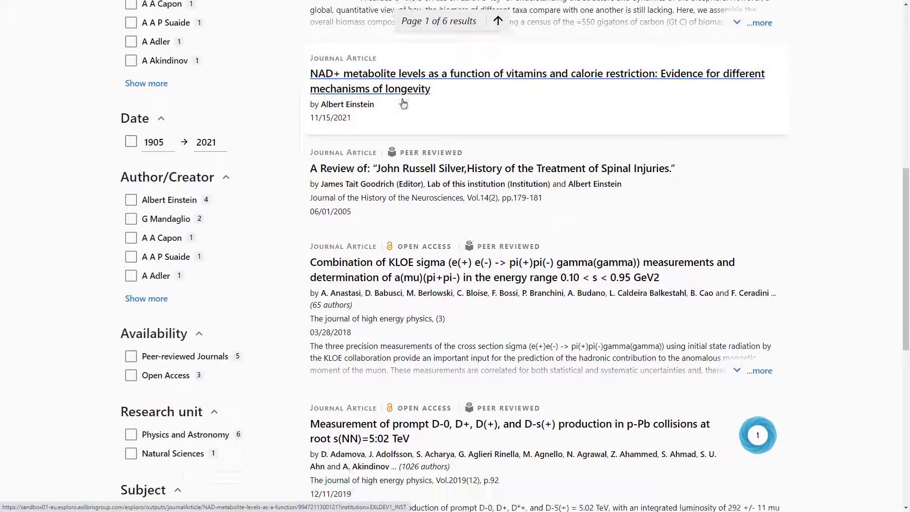
- Open the KLOE sigma measurements article and go from its list of collections to "Celebrating 50 Years of Research"
{"action": "left_click", "coordinate": [404, 66]}
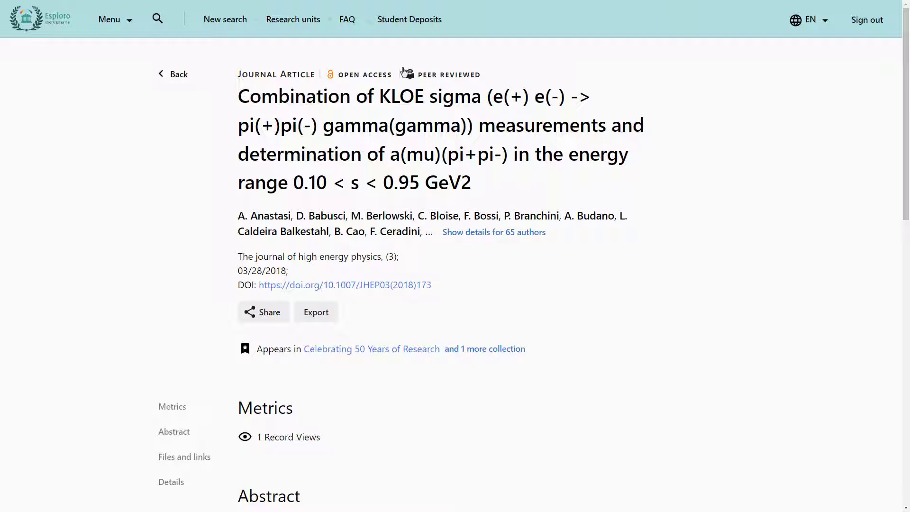
{"action": "left_click", "coordinate": [504, 356]}
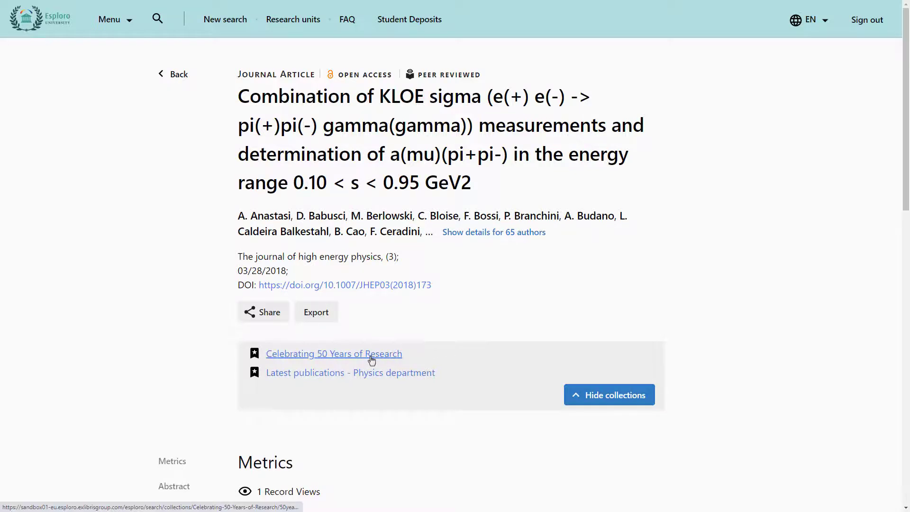
{"action": "left_click", "coordinate": [371, 361]}
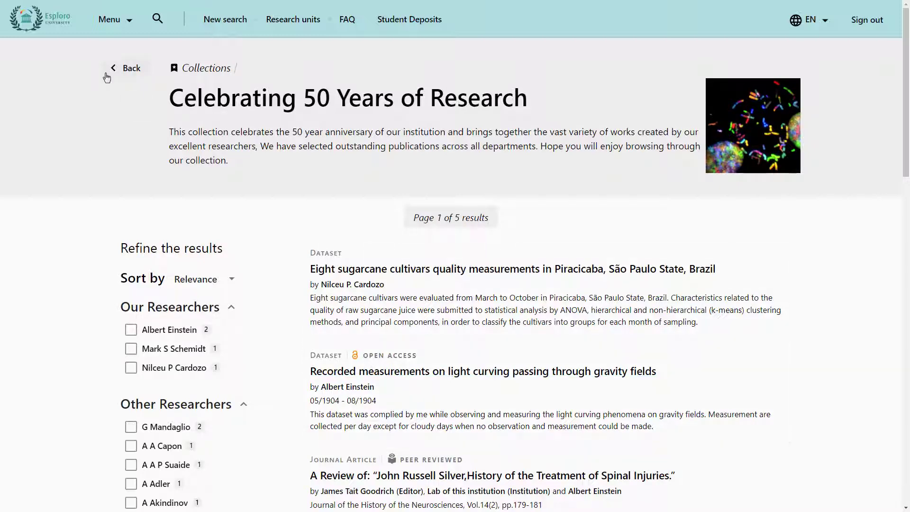
- Return to the Collections page and look through the featured collections down to the full collection list
{"action": "left_click", "coordinate": [125, 69]}
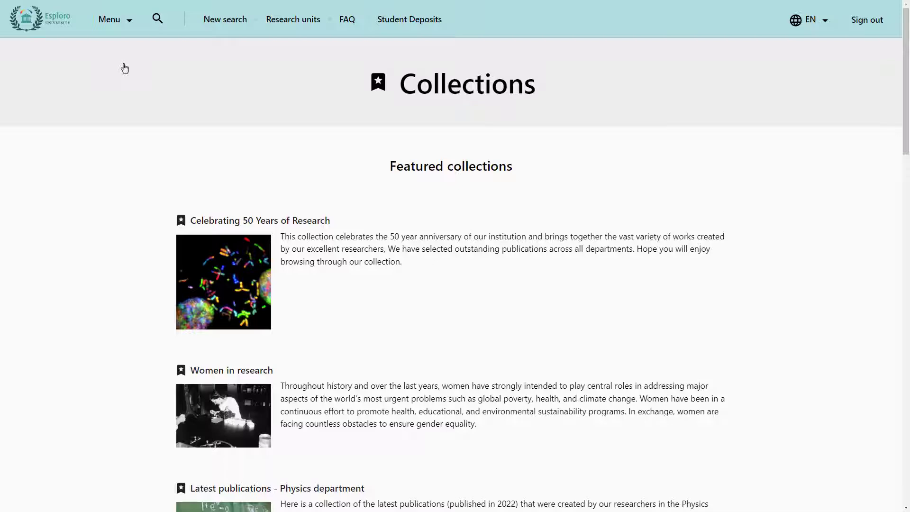
{"action": "scroll", "coordinate": [124, 68], "scroll_direction": "down", "scroll_amount": 3}
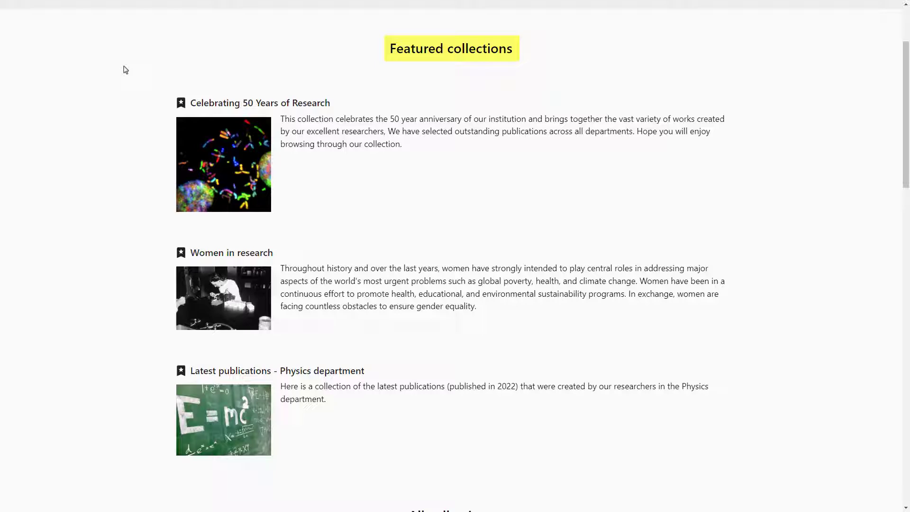
{"action": "scroll", "coordinate": [125, 69], "scroll_direction": "down", "scroll_amount": 2}
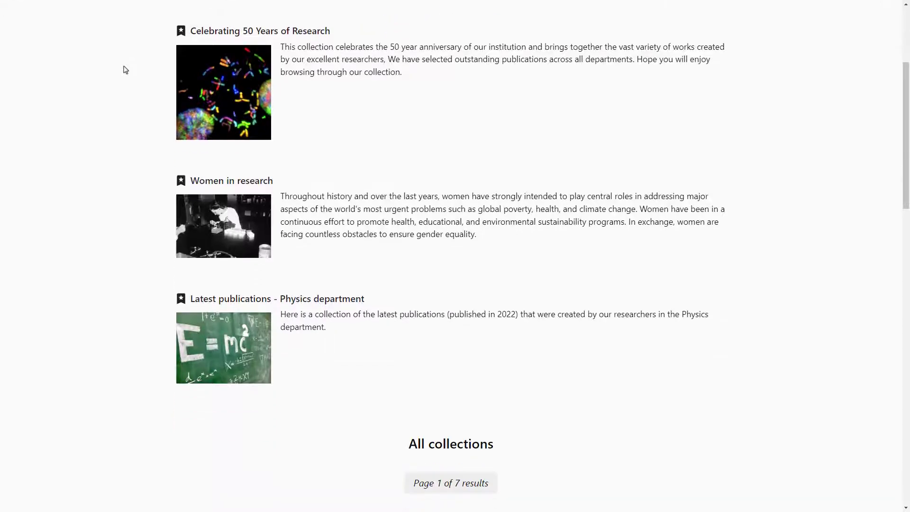
{"action": "scroll", "coordinate": [125, 70], "scroll_direction": "down", "scroll_amount": 5}
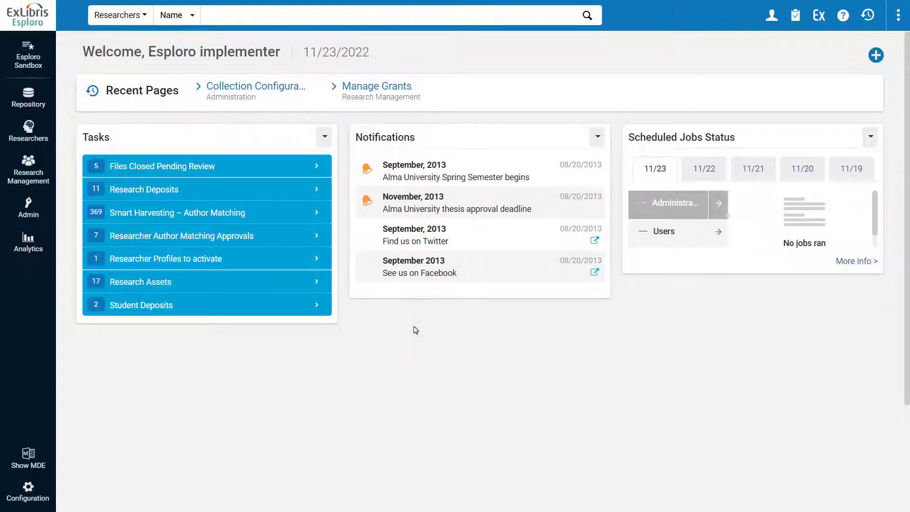
- Switch to the Esploro administration site and open the add-set options in Manage Sets
{"action": "left_click", "coordinate": [18, 202]}
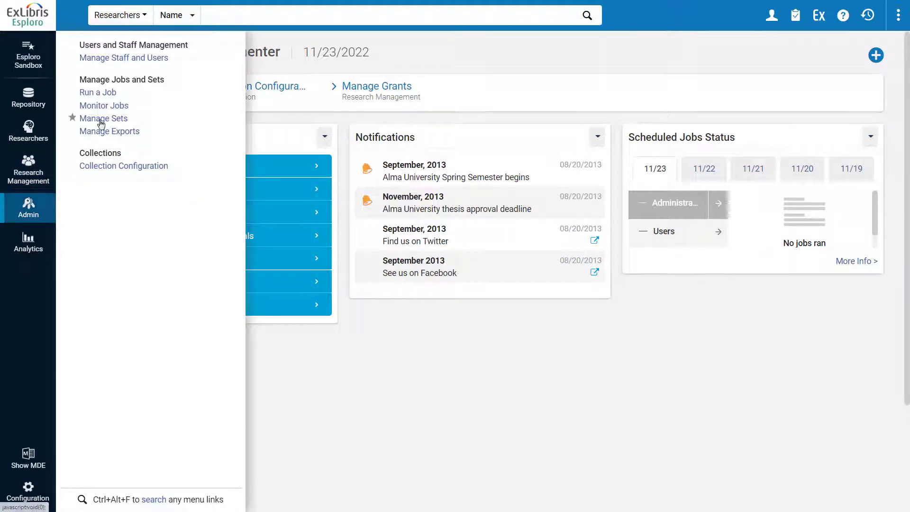
{"action": "left_click", "coordinate": [94, 119]}
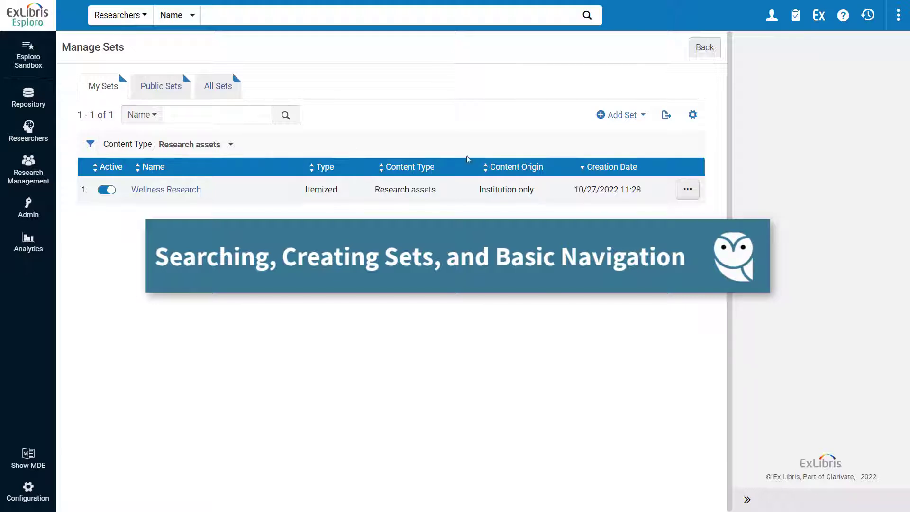
{"action": "left_click", "coordinate": [645, 118]}
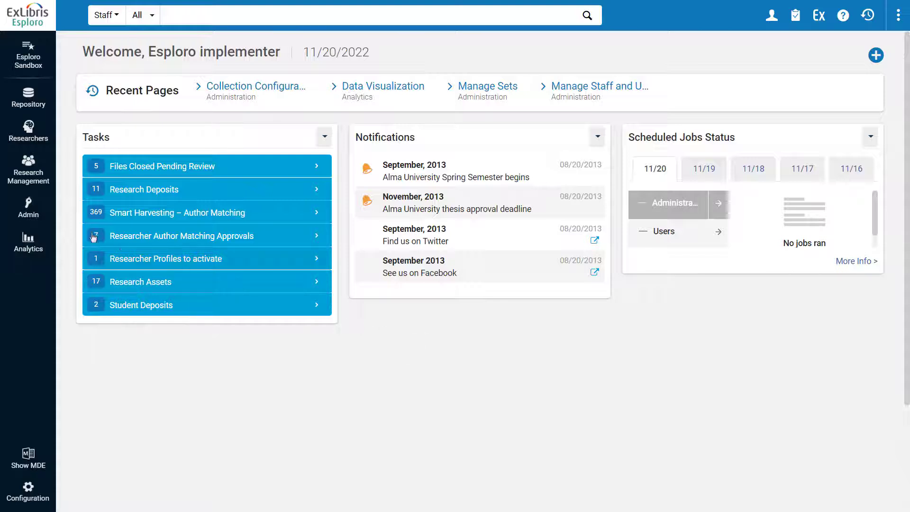
- Start a new collection in Collection Configuration with the name "Wellness Research" and the code "well"
{"action": "left_click", "coordinate": [29, 214]}
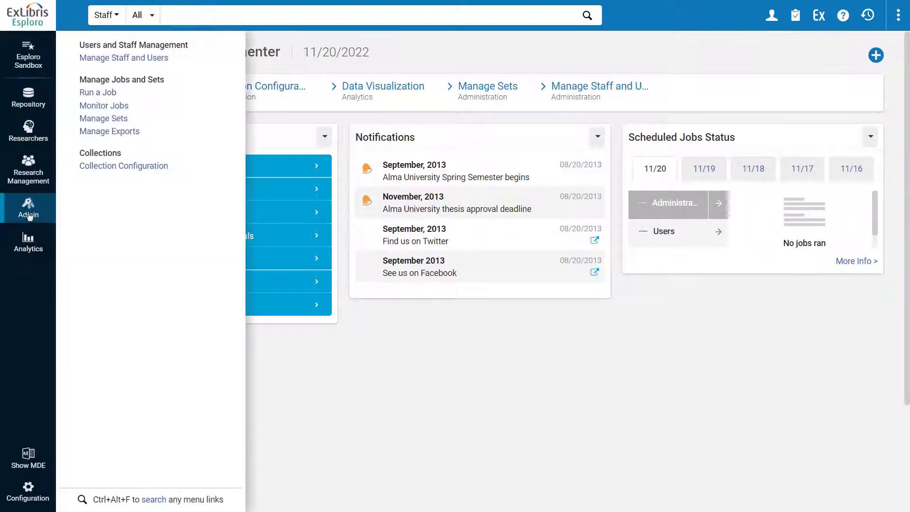
{"action": "left_click", "coordinate": [146, 170]}
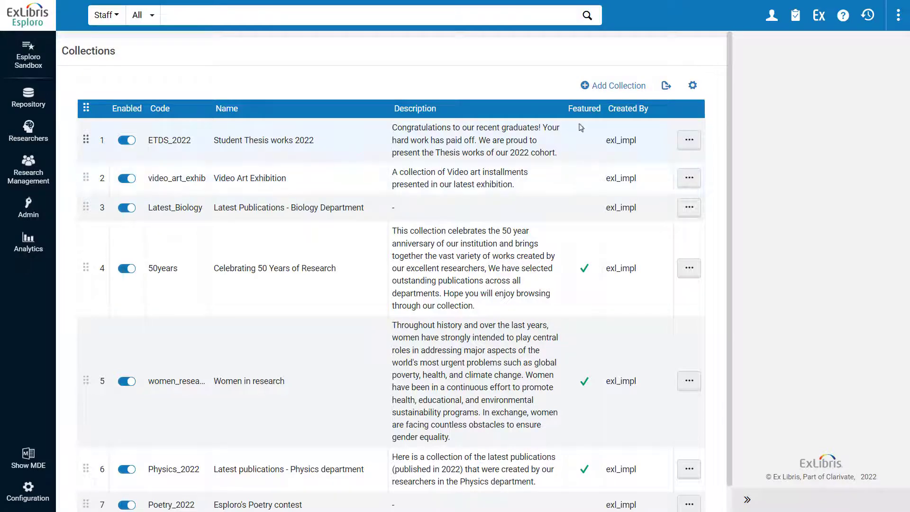
{"action": "left_click", "coordinate": [612, 92]}
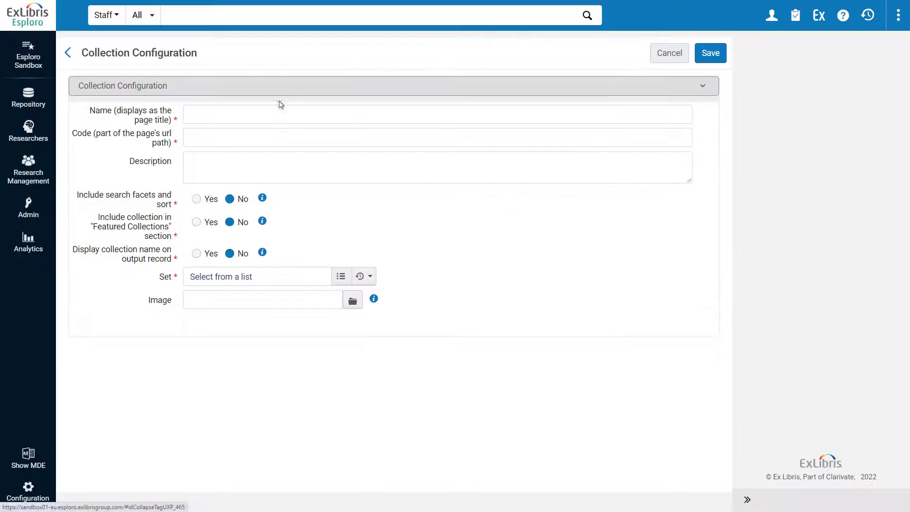
{"action": "left_click", "coordinate": [189, 114]}
{"action": "type", "text": "Wellness Research"}
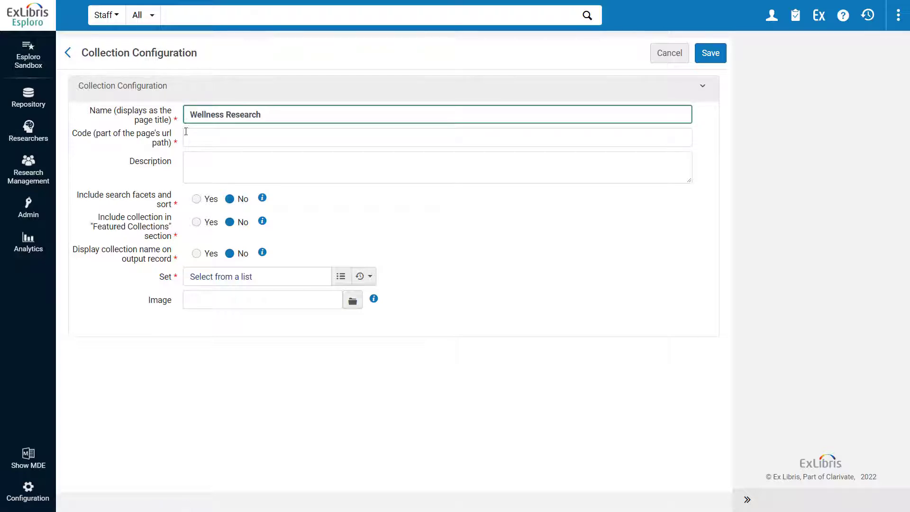
{"action": "left_click", "coordinate": [185, 138]}
{"action": "type", "text": "well"}
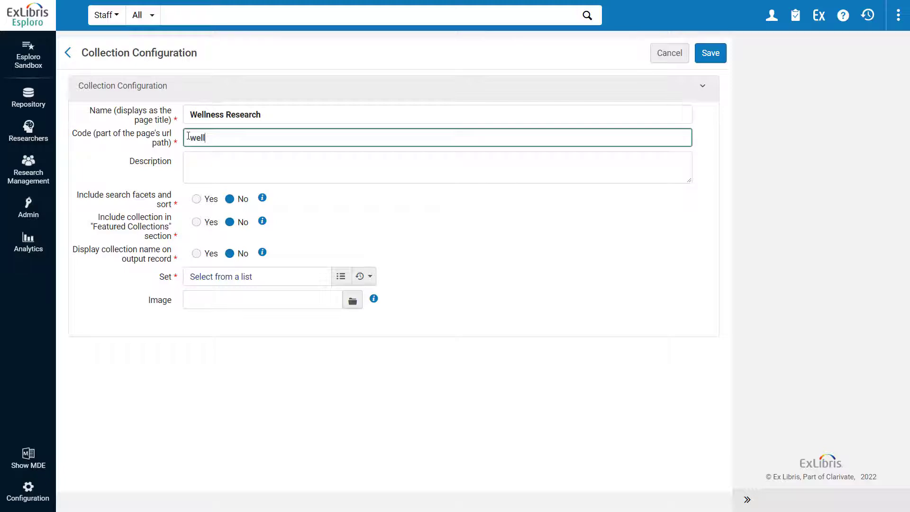
- Assign the Wellness Research set to the collection and attach the smallerGettyImages_1346818 image
{"action": "left_click", "coordinate": [340, 276]}
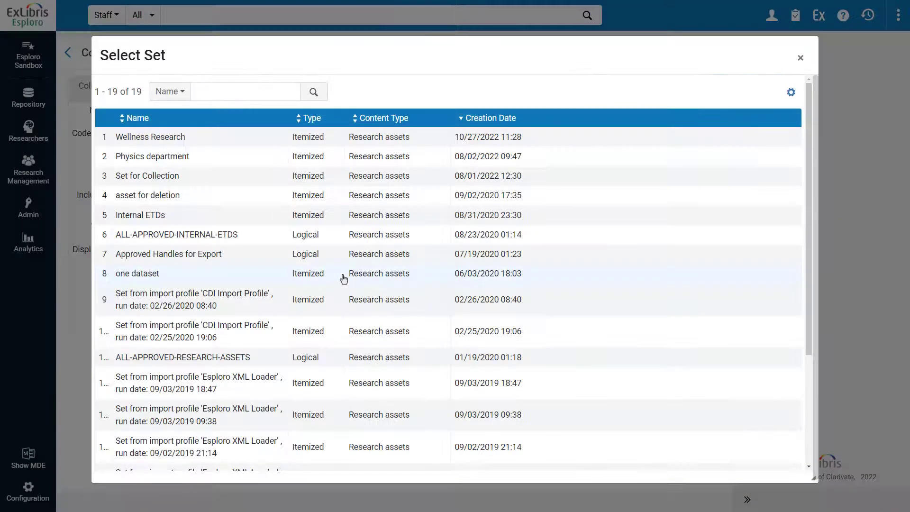
{"action": "left_click", "coordinate": [248, 144]}
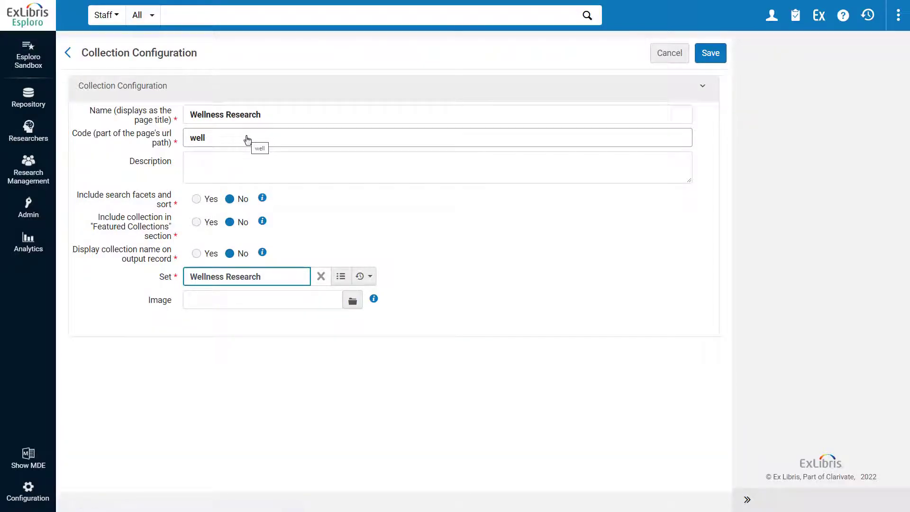
{"action": "left_click", "coordinate": [351, 300]}
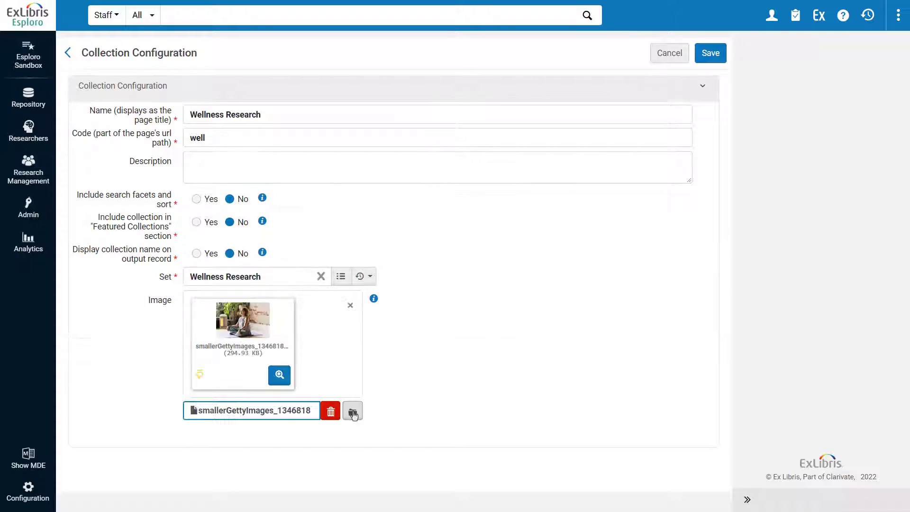
- Add the description "Research from a variety of disciplines that can lead to increased wellness in our society." and save the collection
{"action": "left_click", "coordinate": [189, 160]}
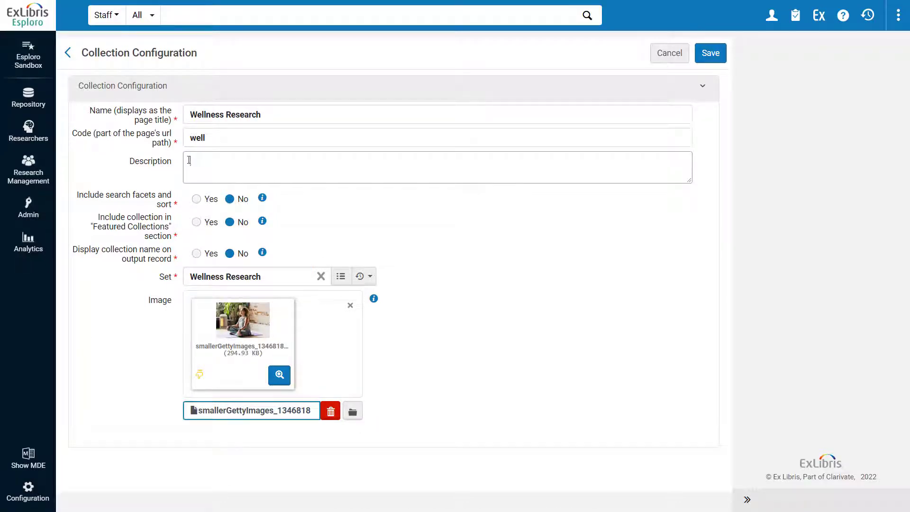
{"action": "type", "text": "Research from a variety of disciplines that can lead to increased wellness in our society."}
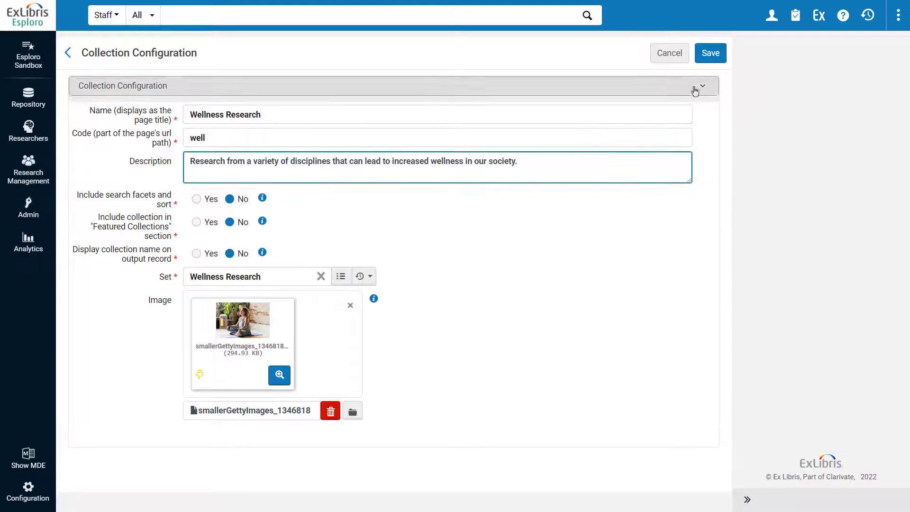
{"action": "left_click", "coordinate": [708, 56]}
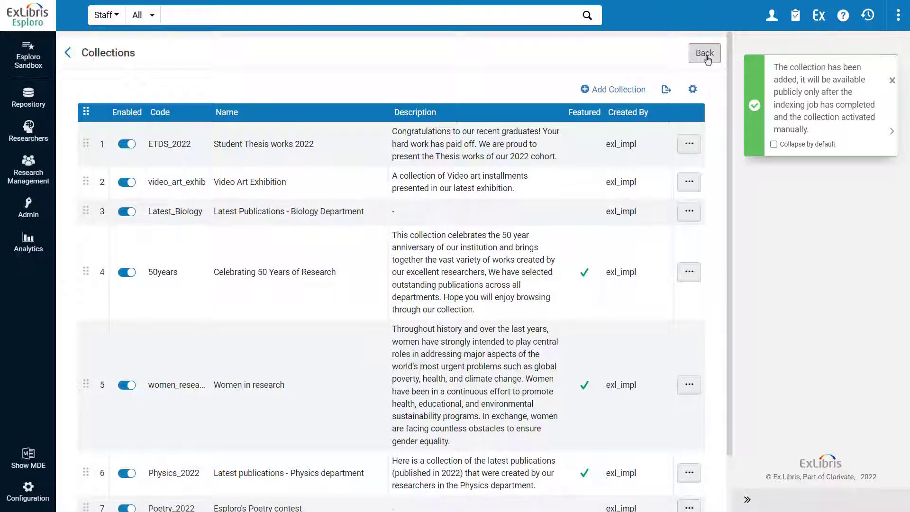
- Enable the Wellness Research collection in the collections list
{"action": "scroll", "coordinate": [706, 62], "scroll_direction": "down", "scroll_amount": 2}
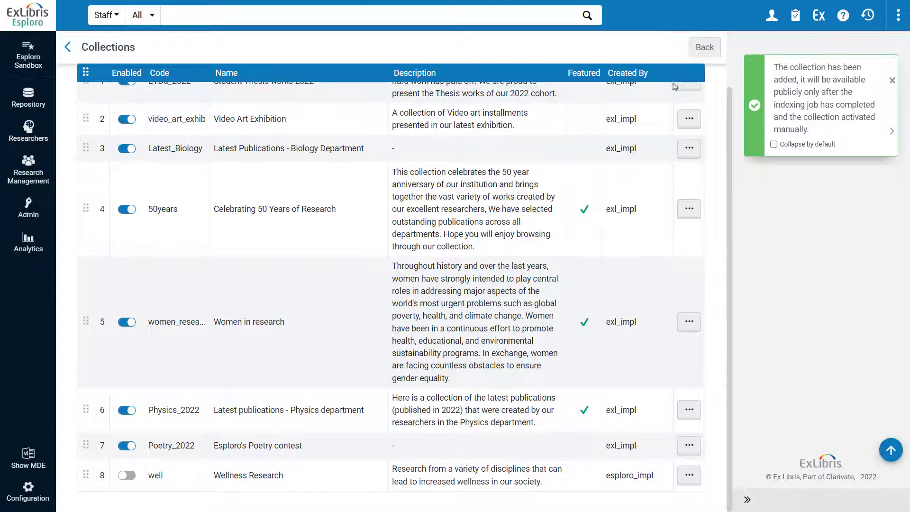
{"action": "left_click", "coordinate": [127, 475]}
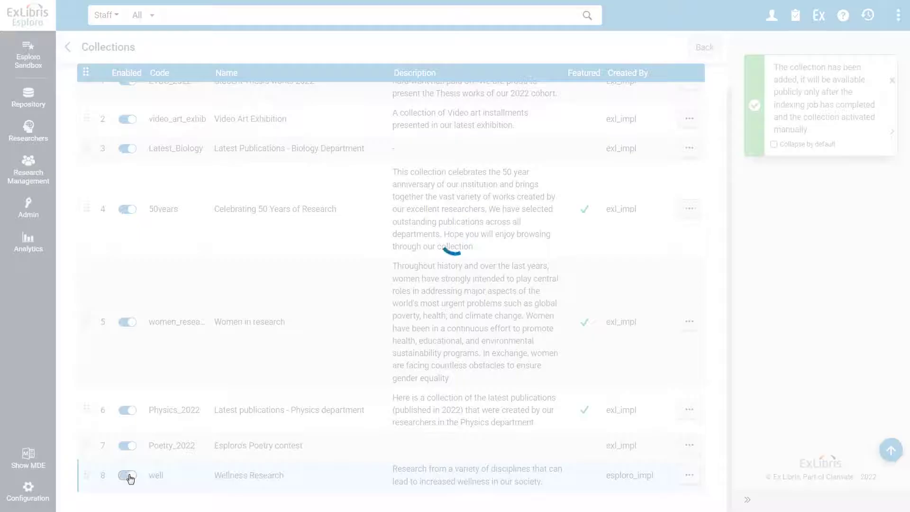
{"action": "scroll", "coordinate": [134, 482], "scroll_direction": "down", "scroll_amount": 2}
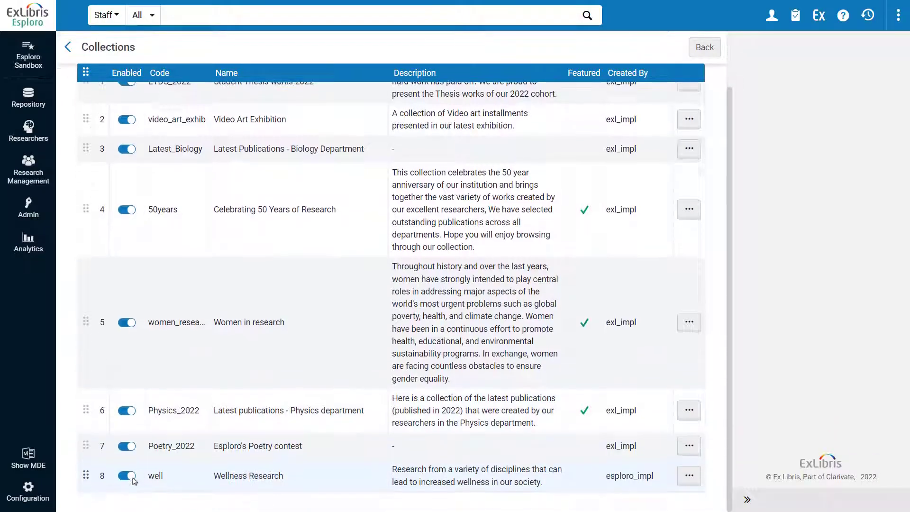
- Move the Student Thesis works 2022 collection below Video Art Exhibition, and restore the original order
{"action": "scroll", "coordinate": [134, 482], "scroll_direction": "up", "scroll_amount": 2}
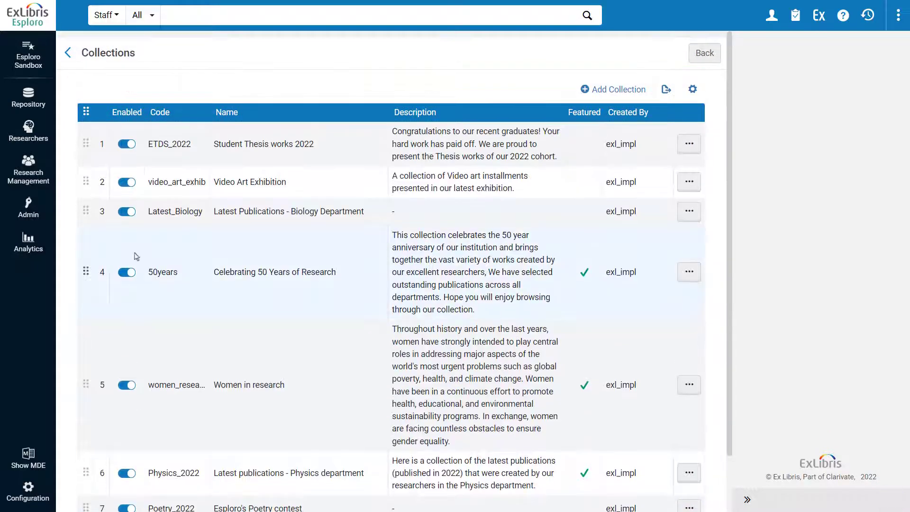
{"action": "left_click_drag", "start_coordinate": [86, 143], "coordinate": [86, 184]}
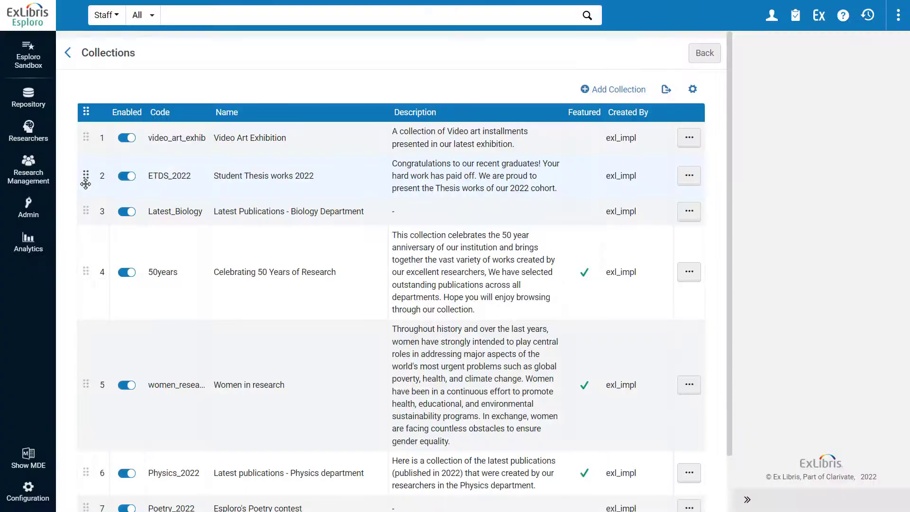
{"action": "left_click_drag", "start_coordinate": [83, 138], "coordinate": [85, 181]}
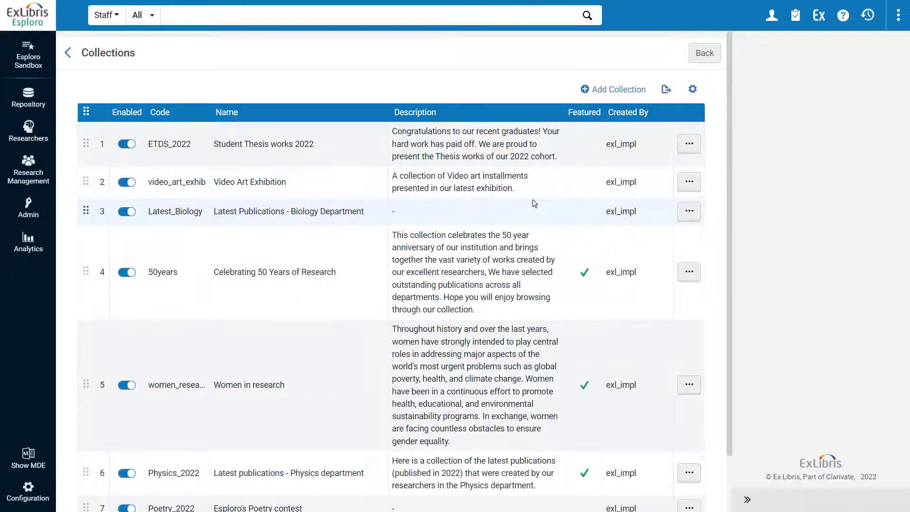
- Open the available actions for the Student Thesis works 2022 collection and review them up to Edit
{"action": "left_click", "coordinate": [690, 145]}
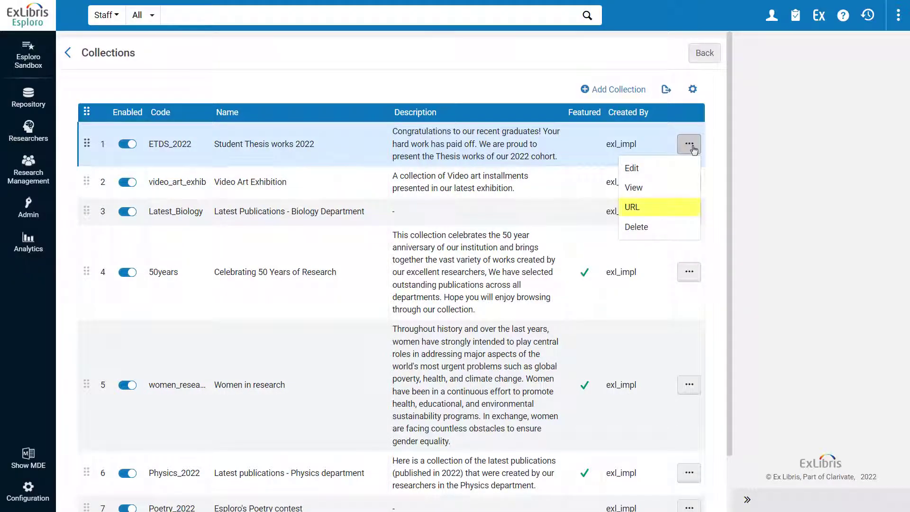
{"action": "key", "text": "Up"}
{"action": "key", "text": "Up"}
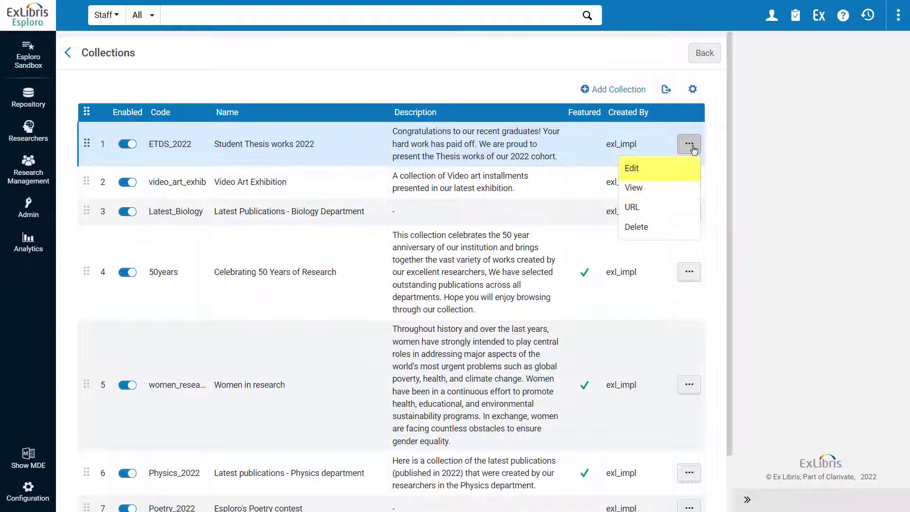
- Switch to the Esploro portal, go to its homepage, and locate the Research Collections links in the main menu and homepage banner
{"action": "key", "text": "Down"}
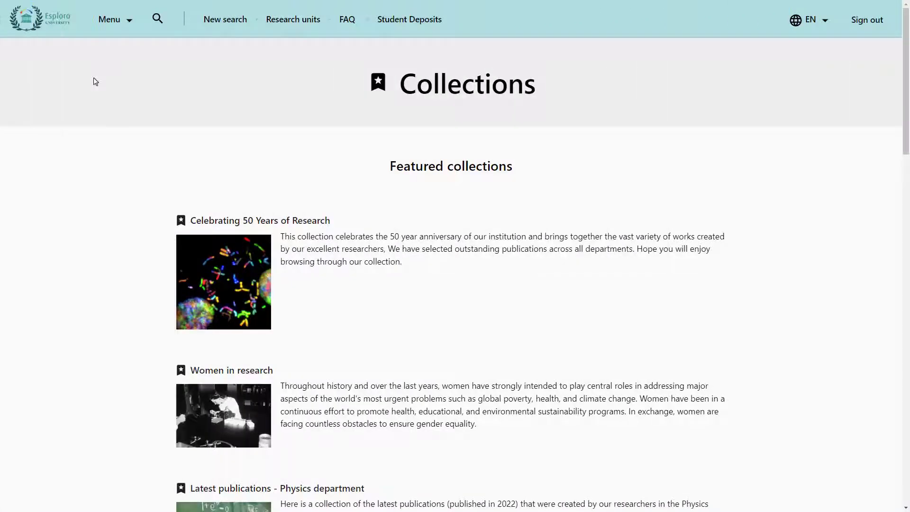
{"action": "left_click", "coordinate": [29, 11]}
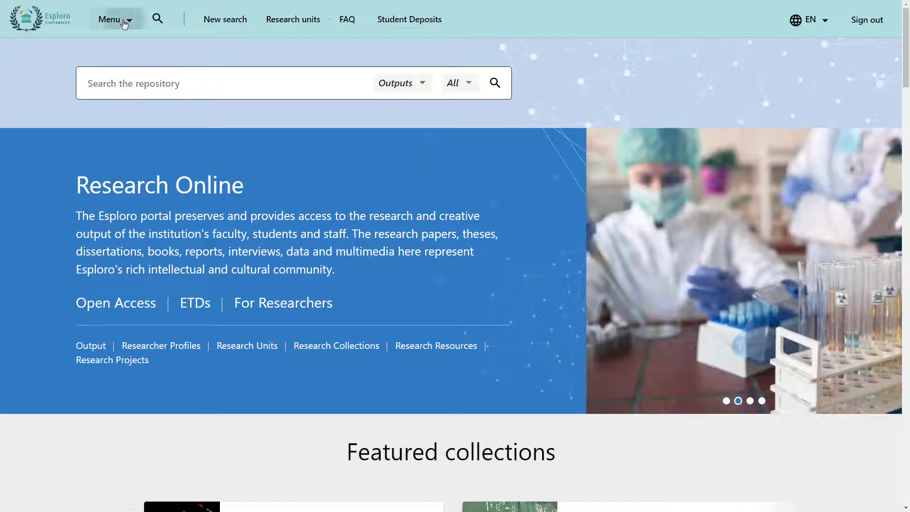
{"action": "left_click", "coordinate": [122, 21]}
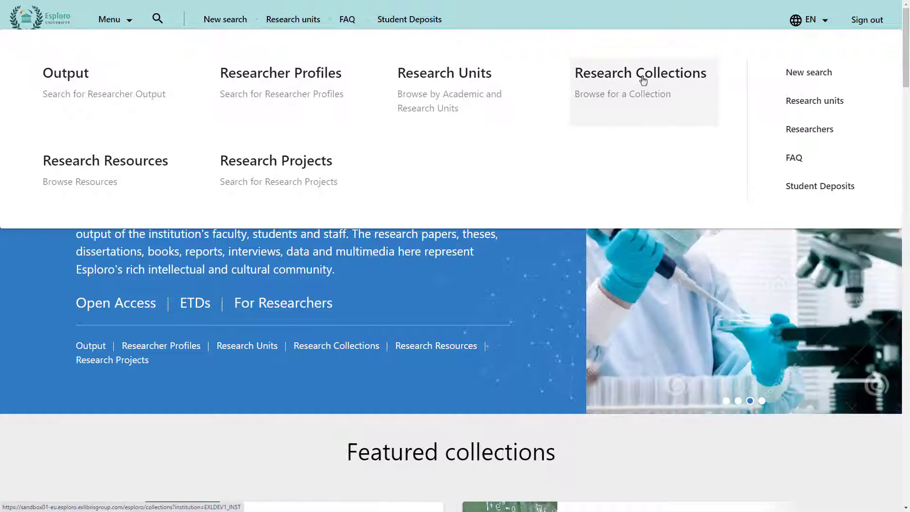
{"action": "left_click", "coordinate": [544, 256]}
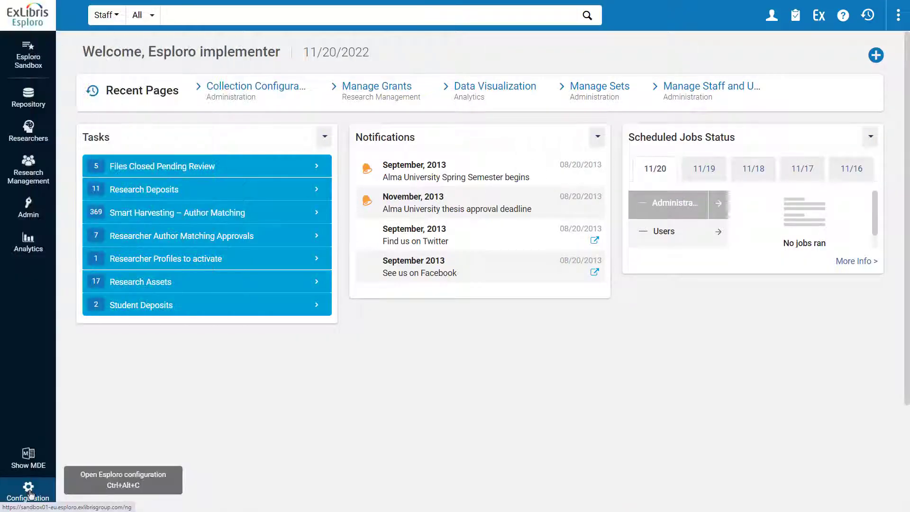
- Switch to the administration site and open Header And Footer Configuration for the Research Portal
{"action": "left_click", "coordinate": [29, 491]}
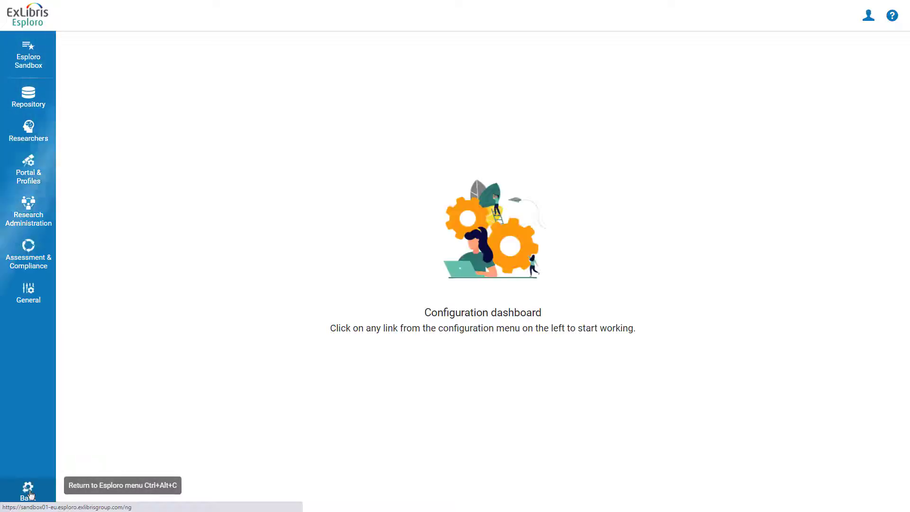
{"action": "left_click", "coordinate": [24, 174]}
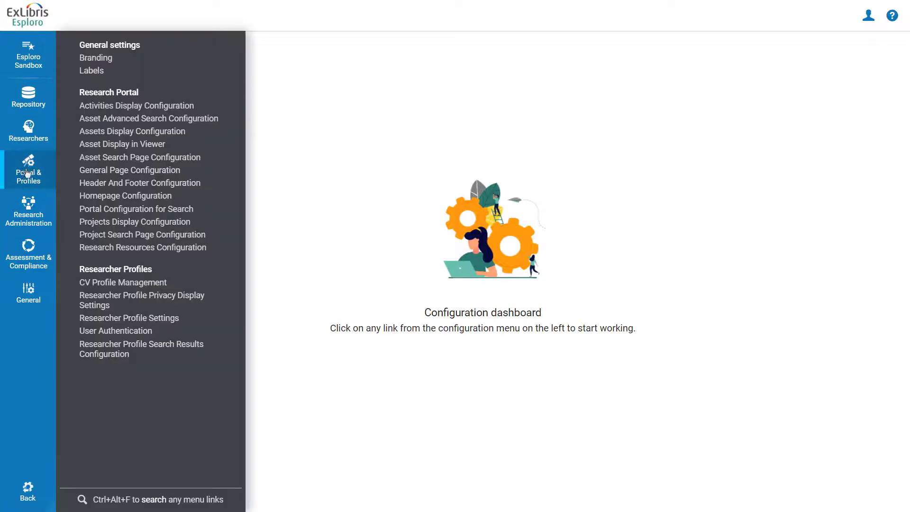
{"action": "left_click", "coordinate": [111, 184]}
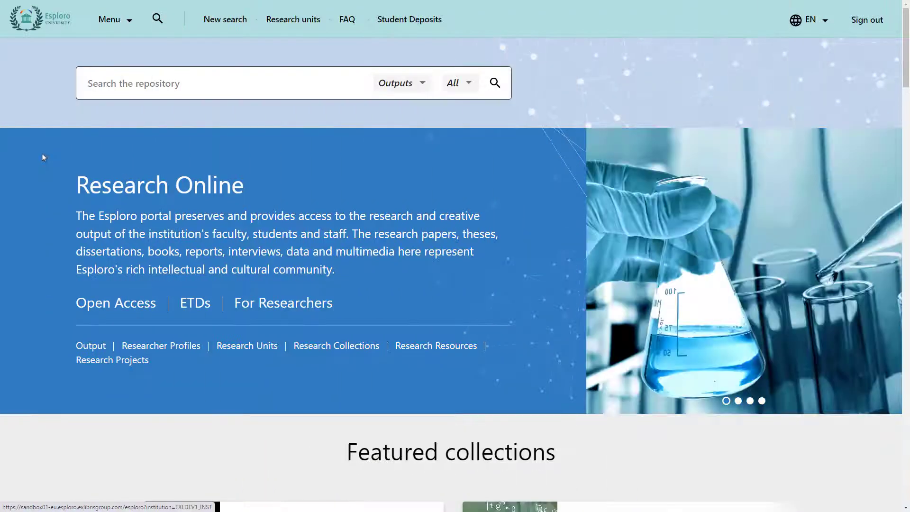
- Examine the Featured collections section on the portal homepage, including its link for browsing more collections
{"action": "scroll", "coordinate": [42, 156], "scroll_direction": "down", "scroll_amount": 7}
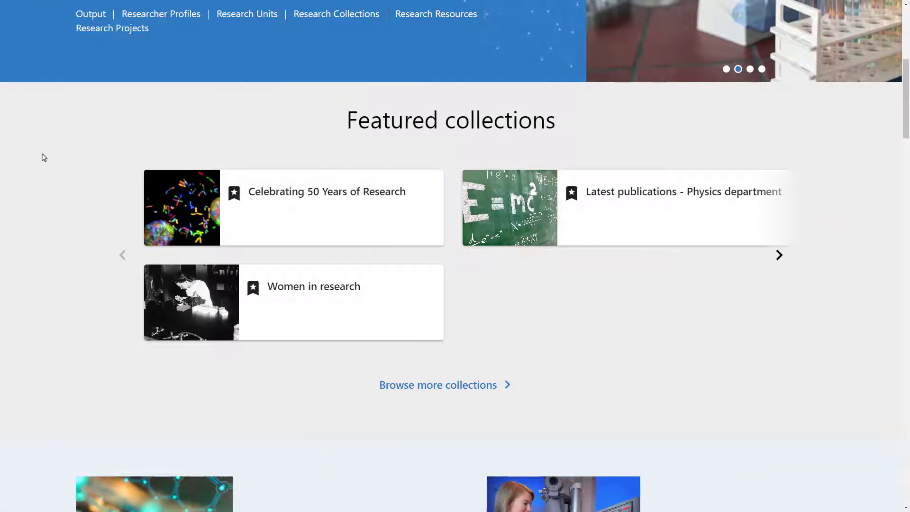
{"action": "scroll", "coordinate": [42, 157], "scroll_direction": "down", "scroll_amount": 1}
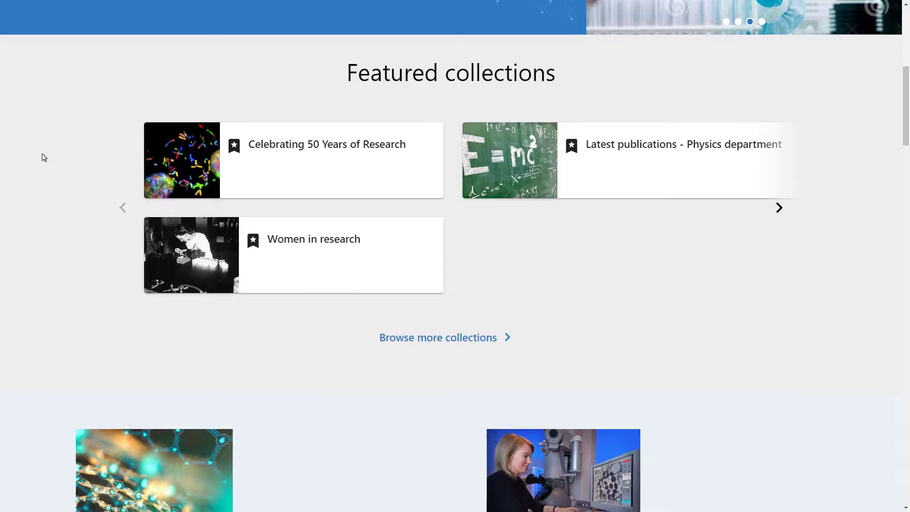
{"action": "left_click", "coordinate": [477, 341]}
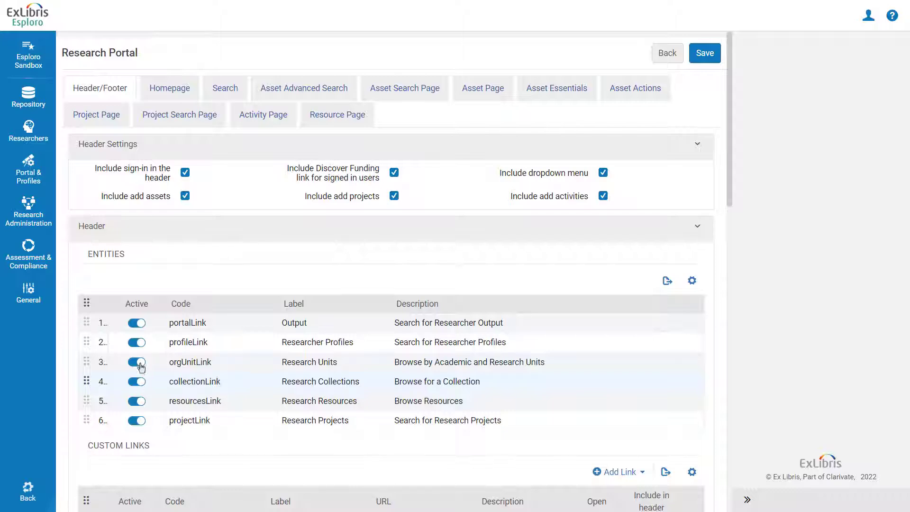
- Open the Homepage settings of the Research Portal configuration in the administration site
{"action": "left_click", "coordinate": [174, 96]}
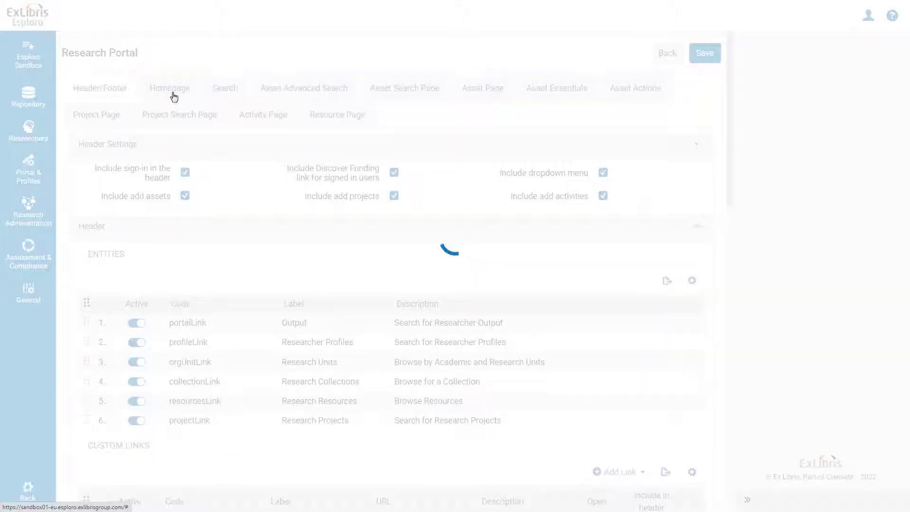